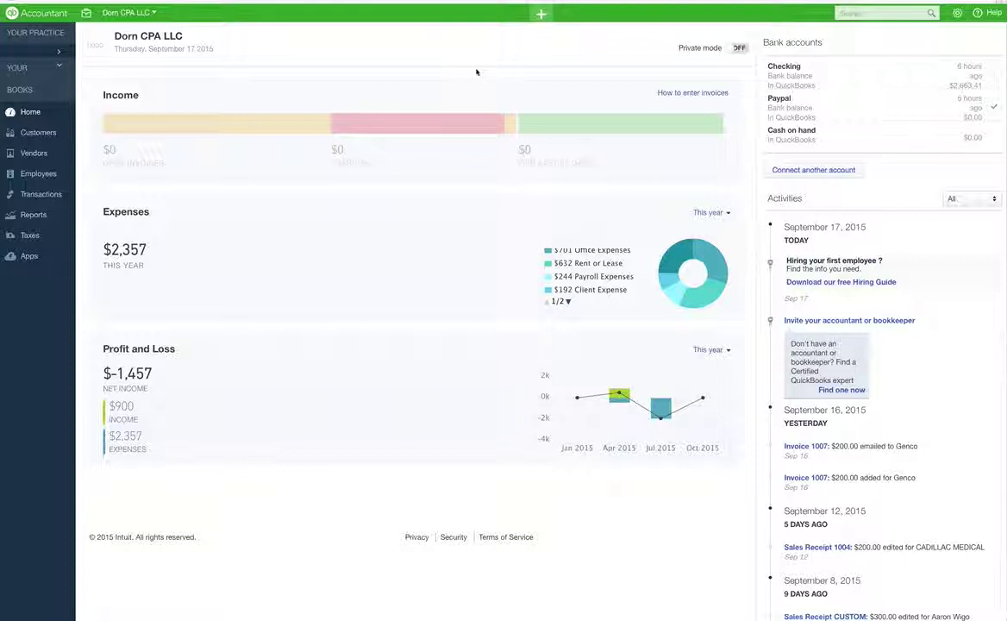
Start a new sales receipt for a customer
left_click(542, 13)
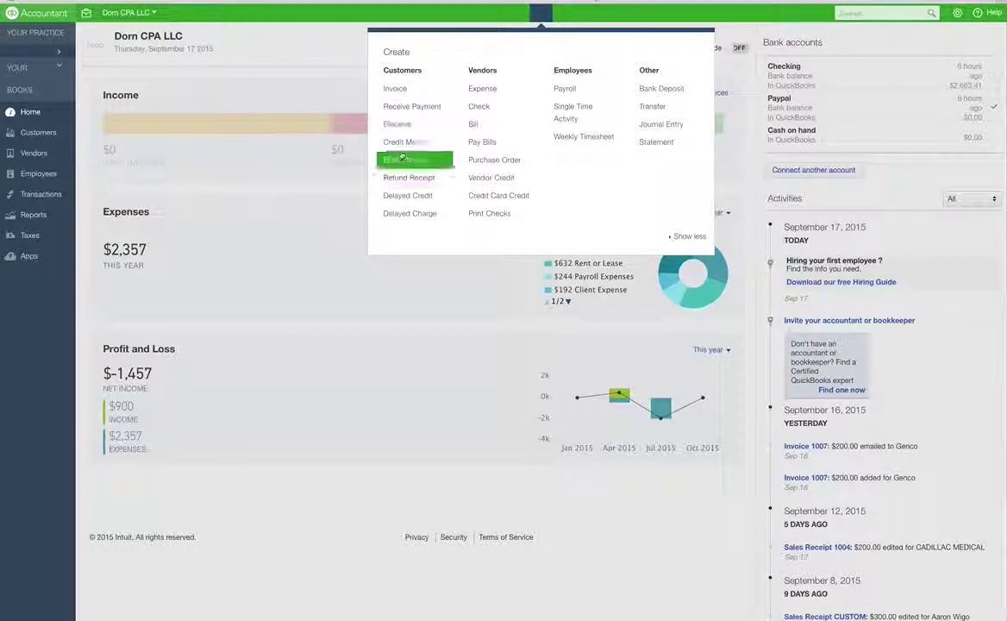
left_click(403, 159)
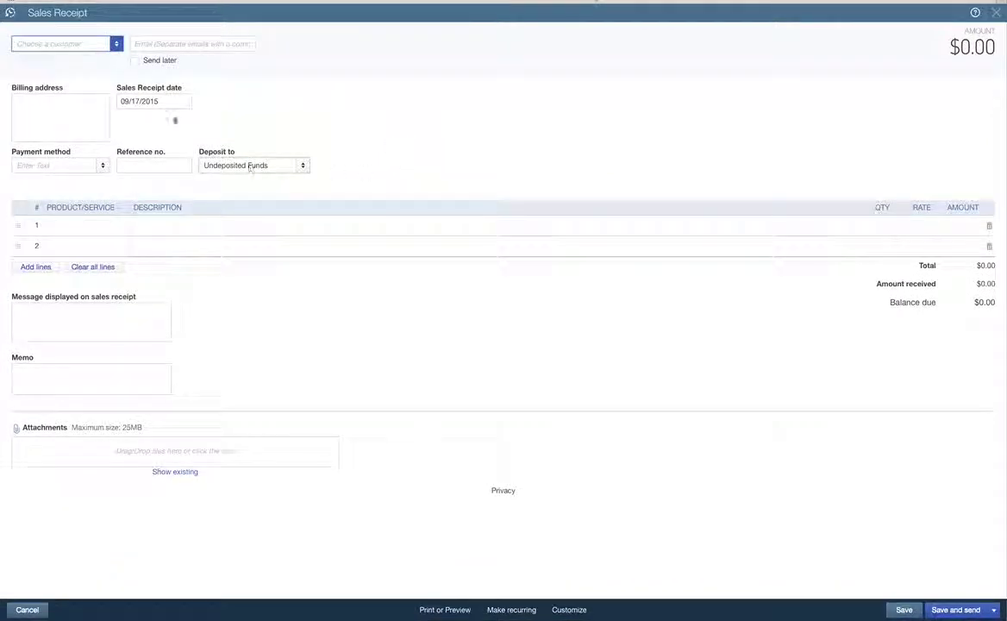
left_click_drag(162, 103, 108, 96)
left_click(109, 97)
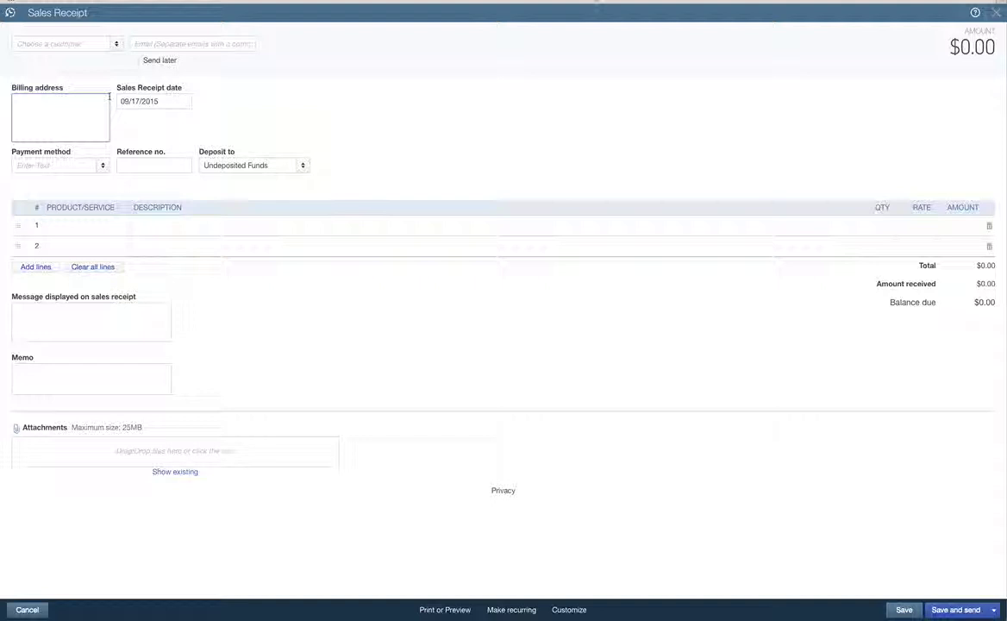
type("08")
key("BackSpace")
key("BackSpace")
left_click_drag(175, 102, 68, 95)
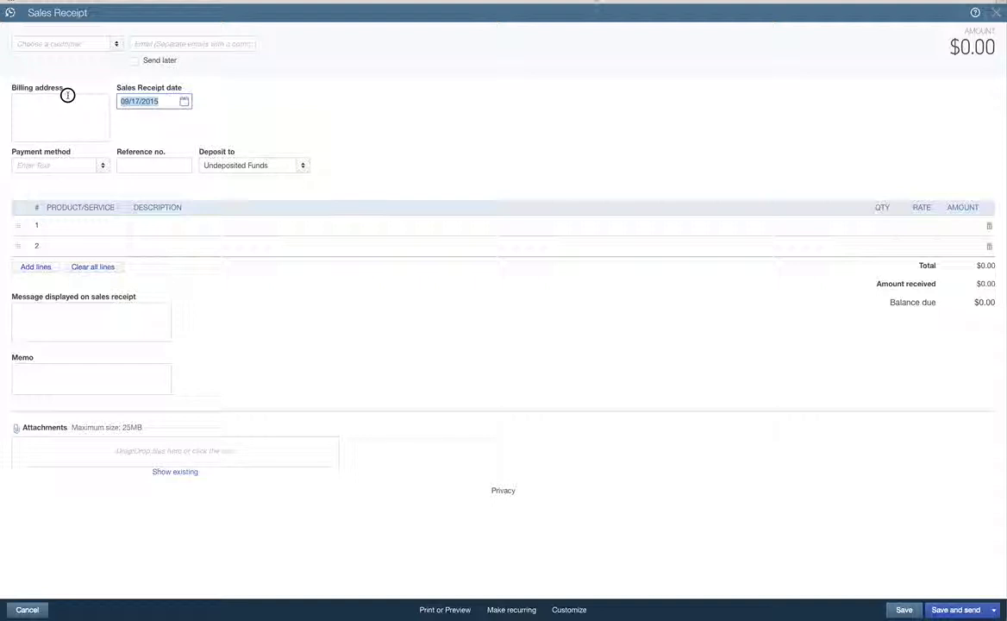
type("8")
left_click(67, 96)
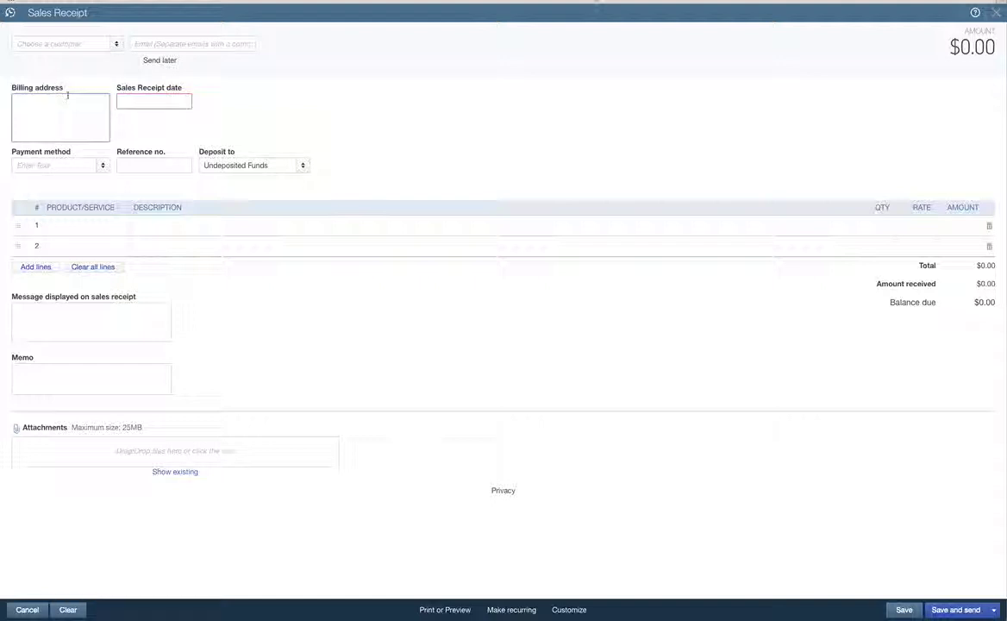
type("0831")
key("BackSpace")
key("BackSpace")
key("BackSpace")
key("BackSpace")
Set the sales receipt date to 08/31/2015
left_click(146, 100)
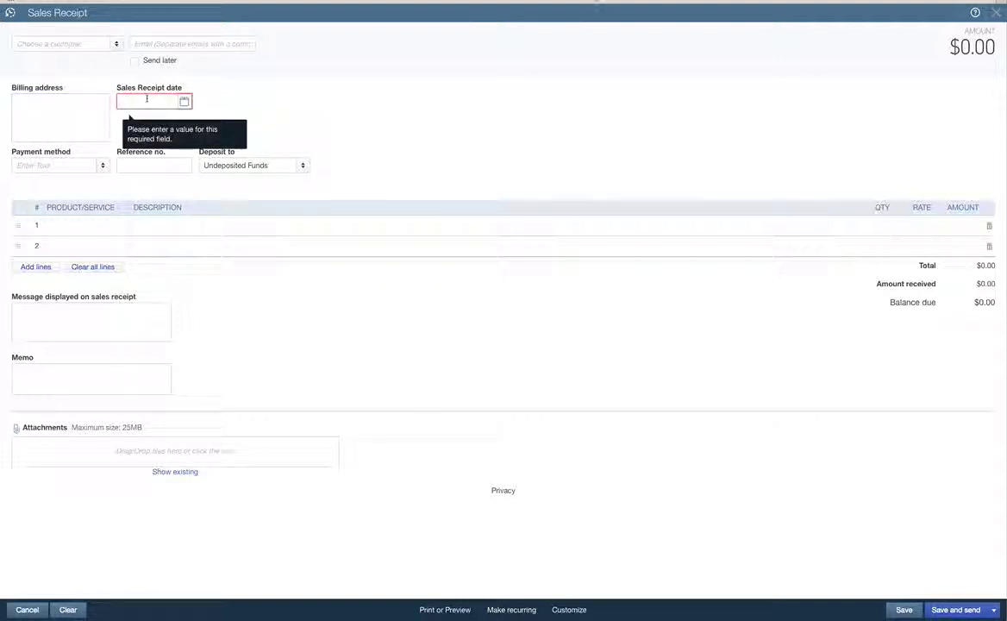
type("08")
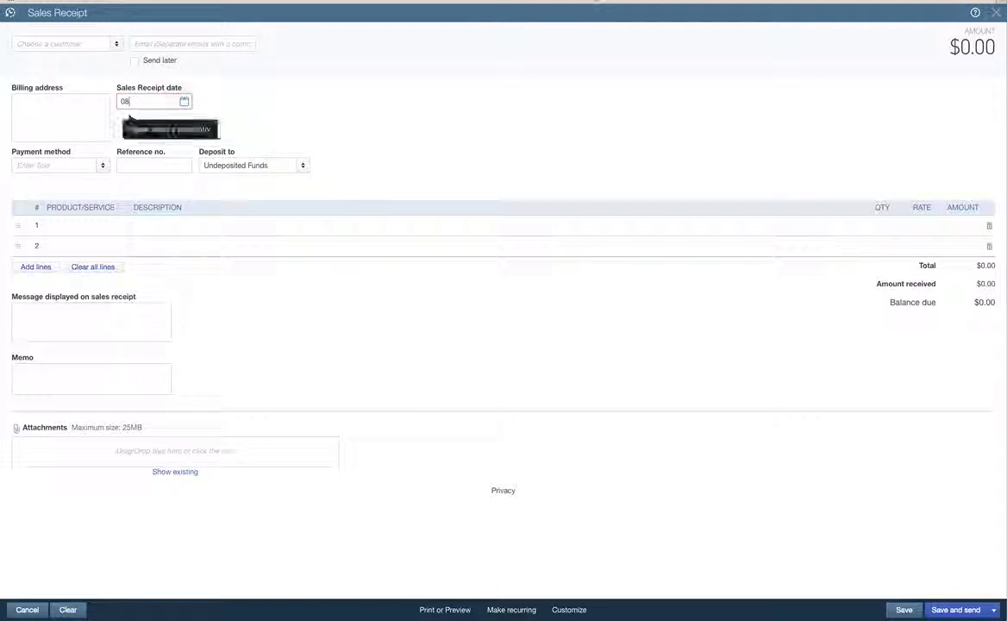
type("3115")
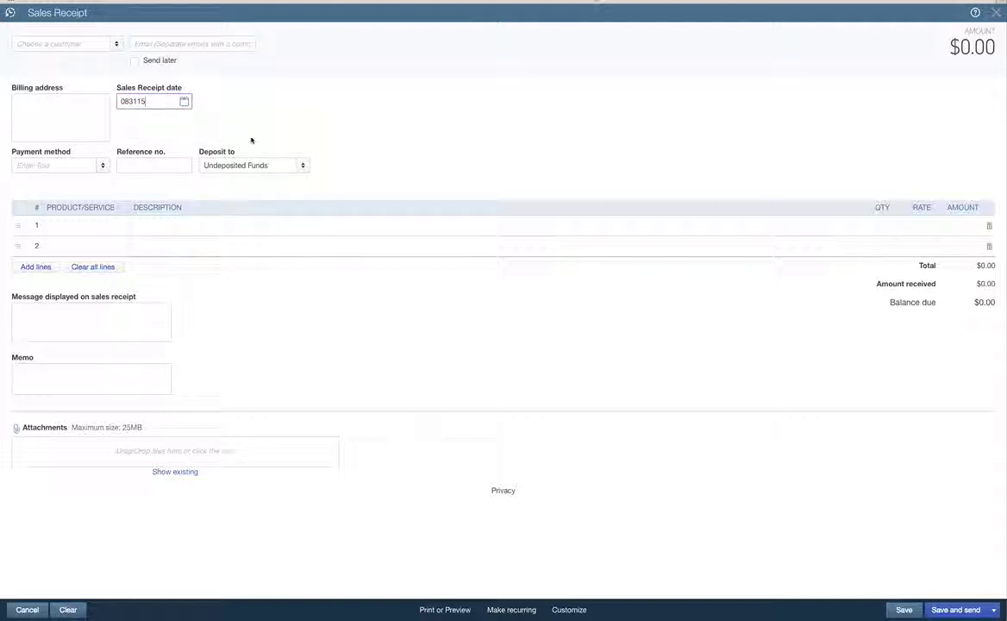
key("Tab")
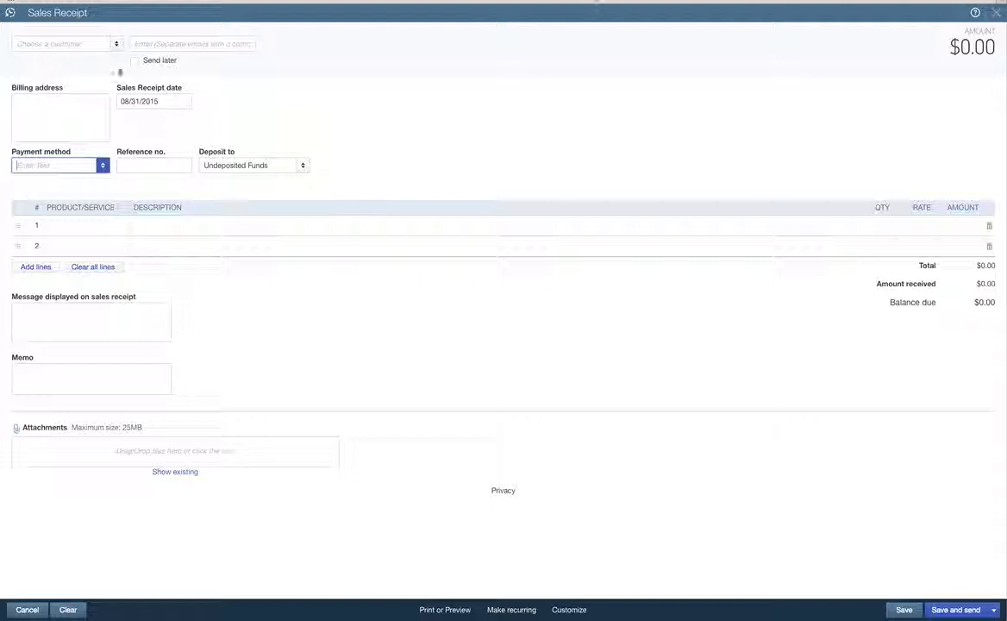
Enter the customer's full name on the sales receipt and save it as a new customer
left_click(88, 44)
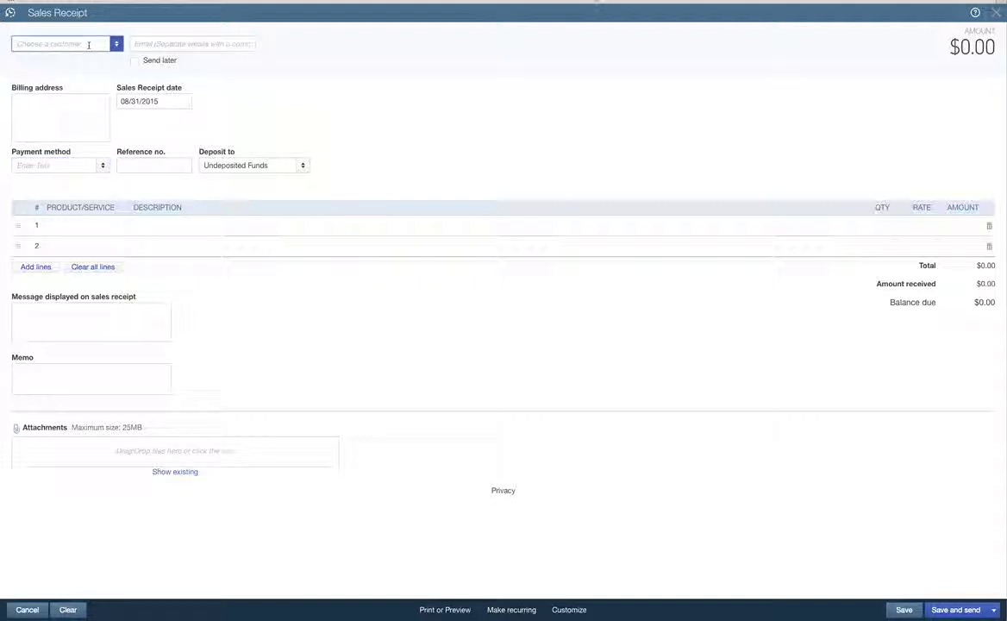
type("jane")
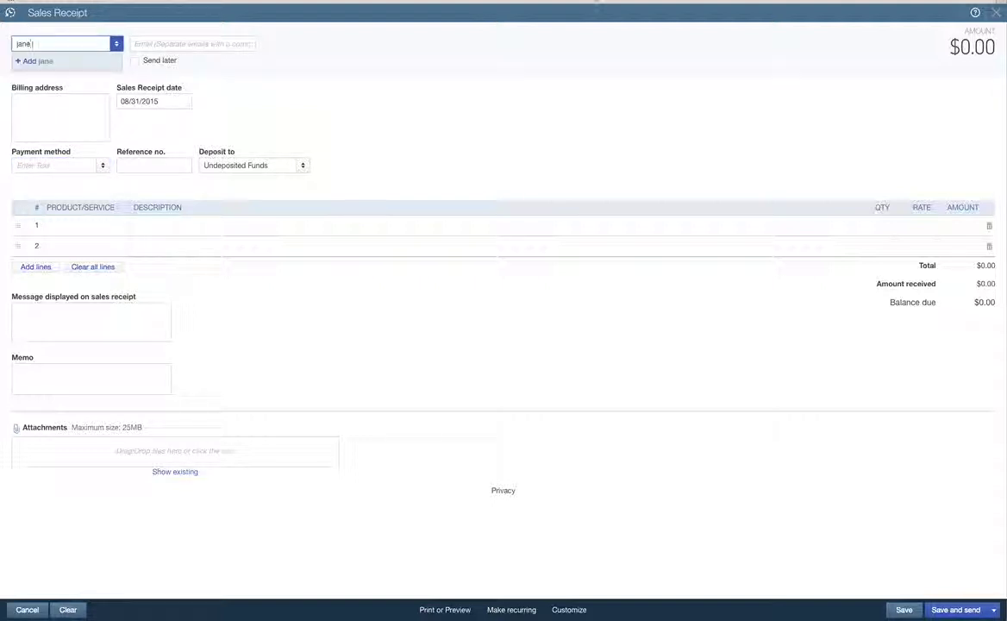
type(" doe")
left_click(39, 62)
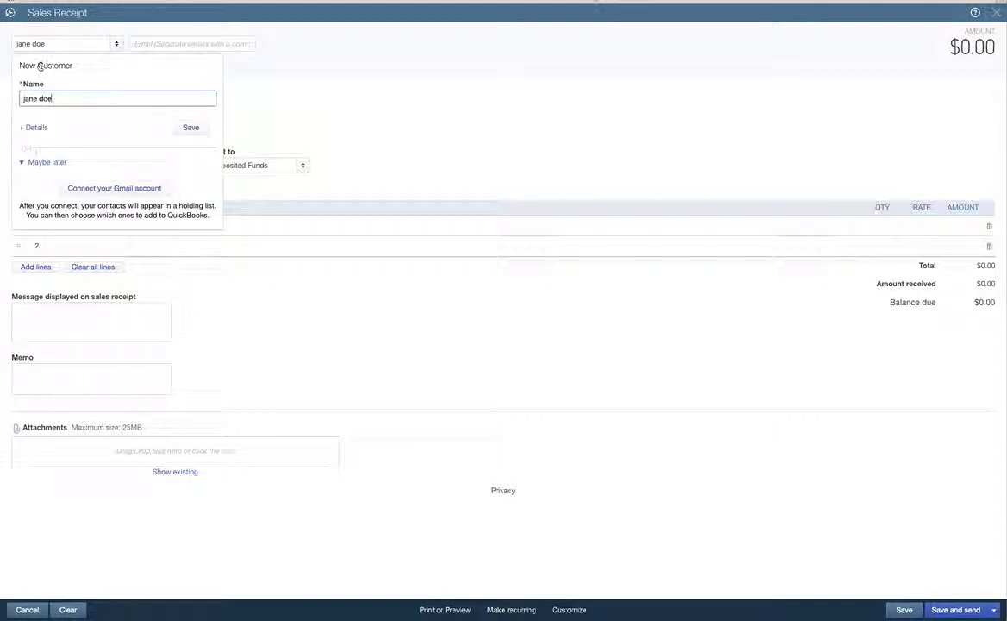
left_click(191, 128)
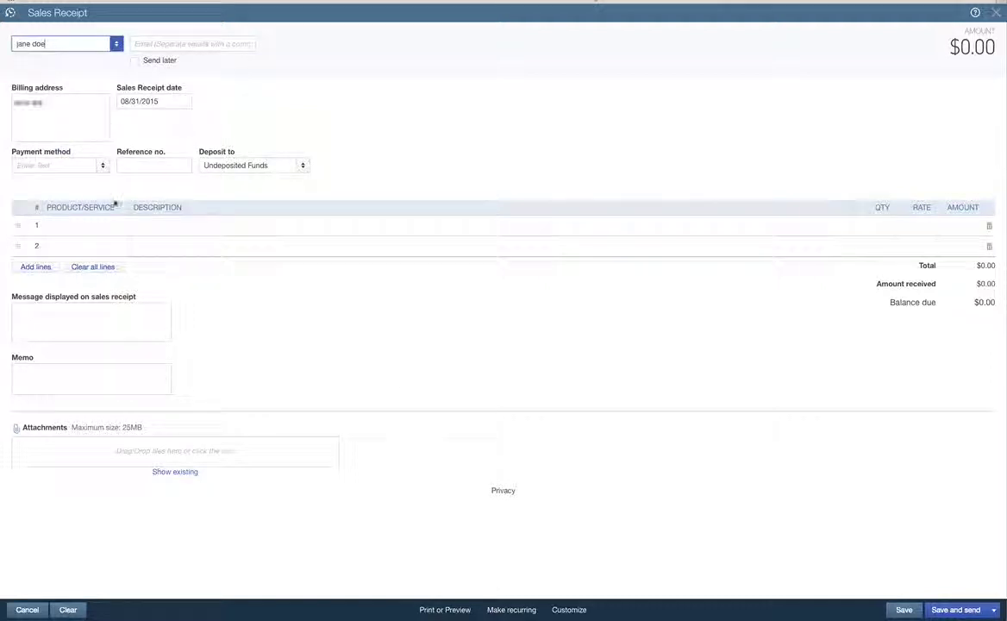
Choose Consulting as the first line's service and describe it as the customer coming by for consulting for a tax payment
left_click(88, 229)
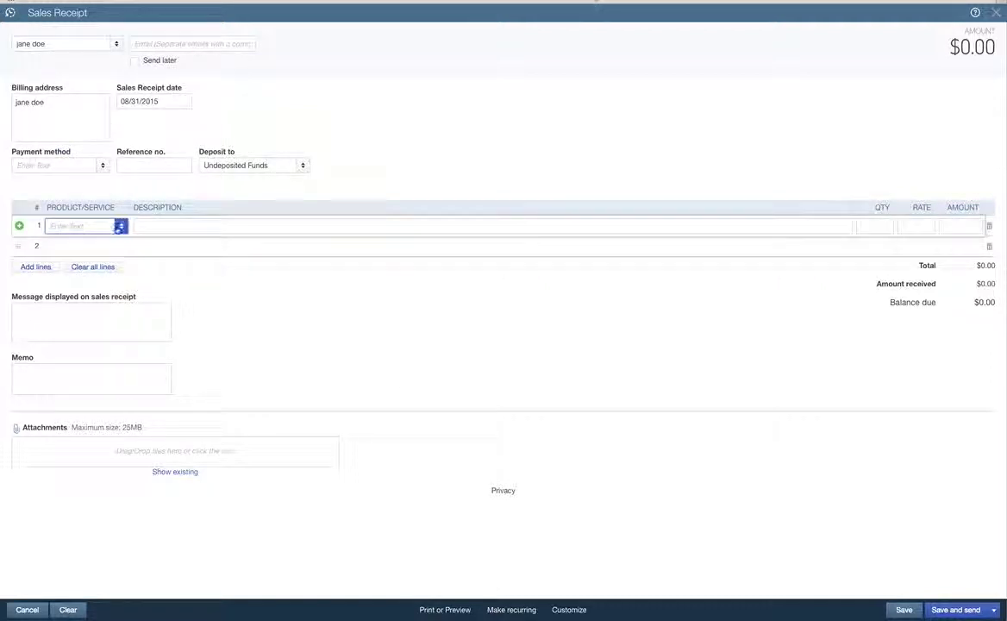
left_click(121, 226)
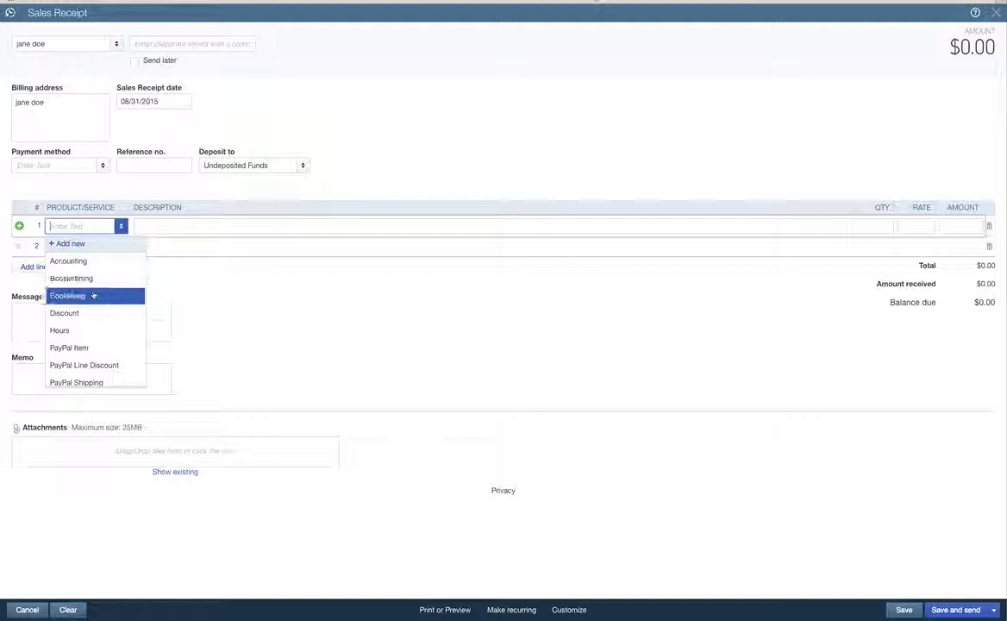
left_click(90, 295)
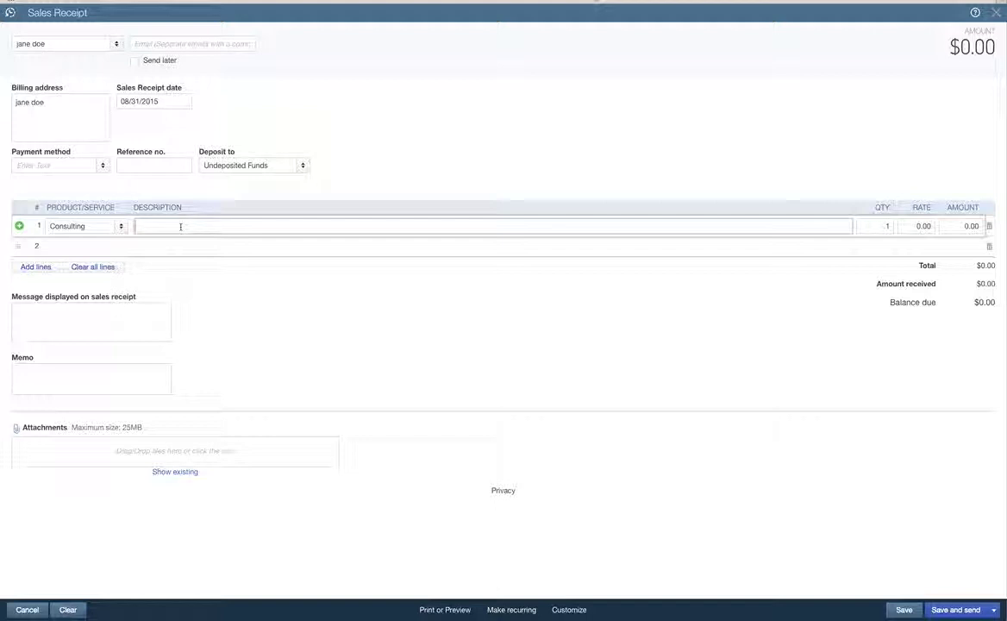
type("Jane came by and i did consulting for a tax payment")
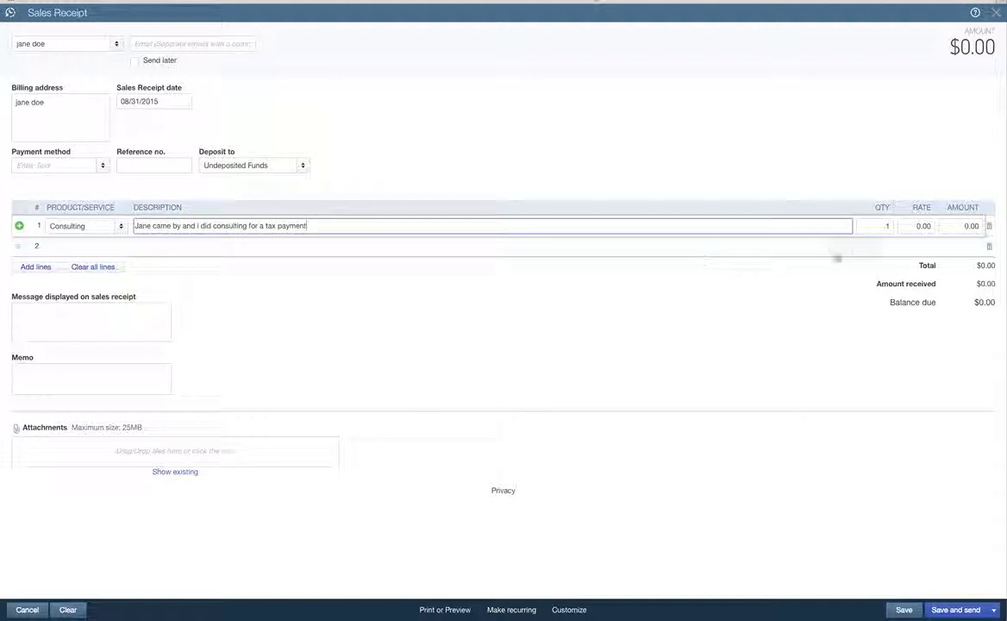
Set the Consulting line's amount to 50.00
left_click(966, 226)
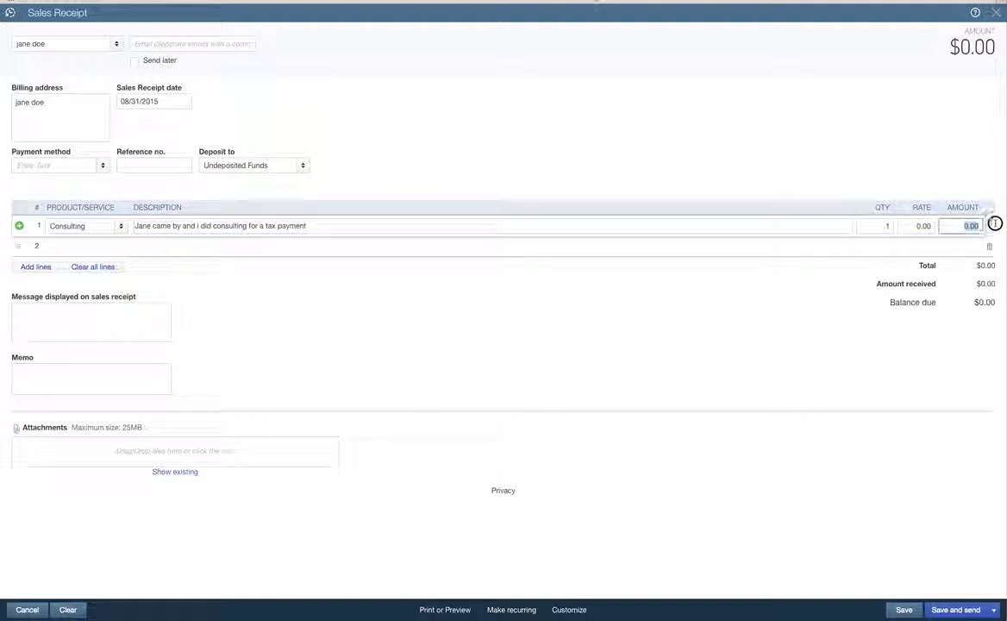
key("Left")
type("50")
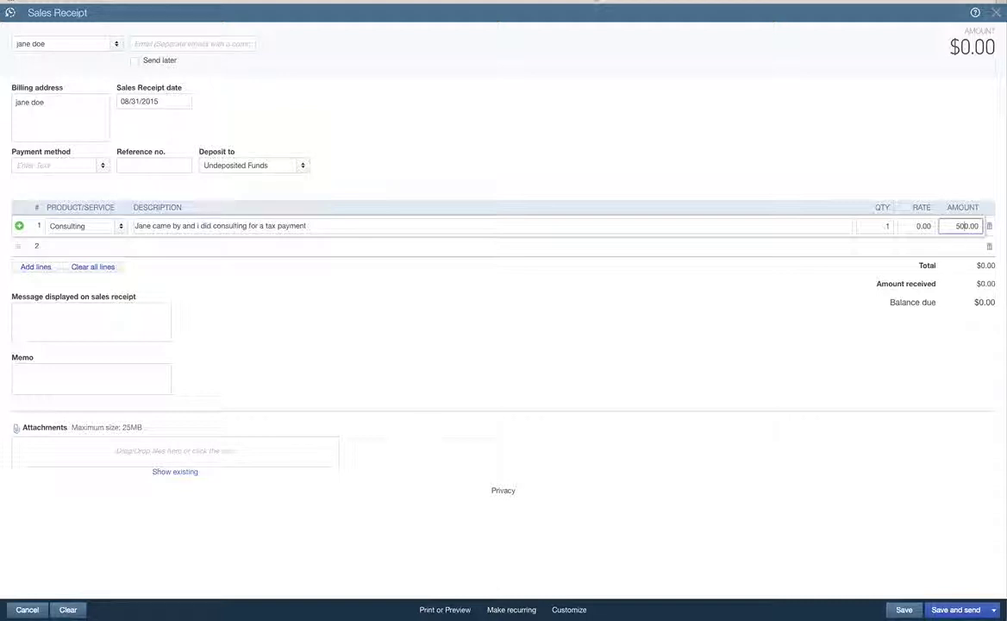
key("Delete")
left_click(821, 170)
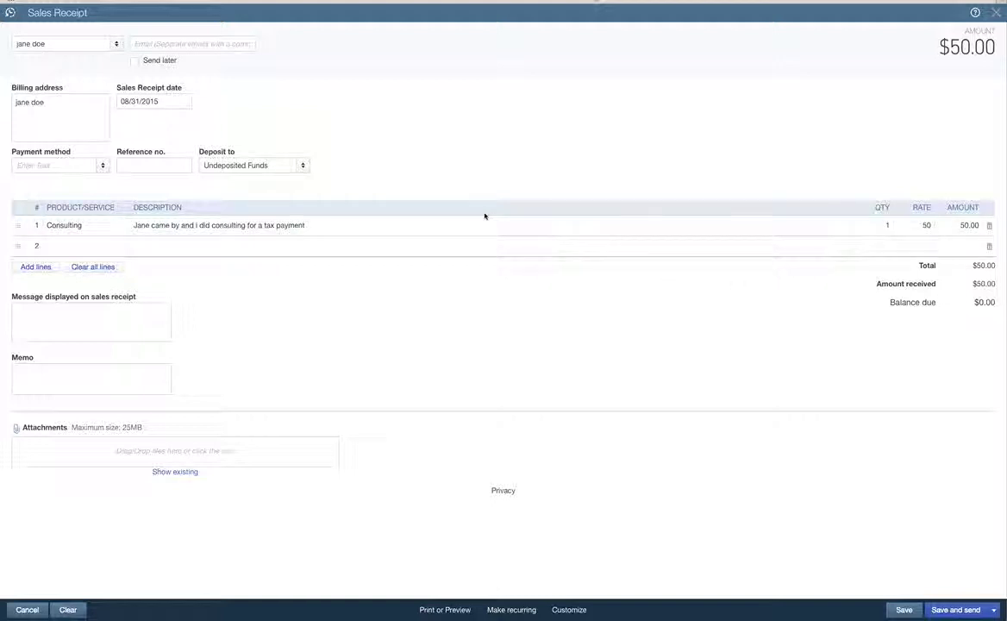
Set the payment method to Credit Card and save the sales receipt
left_click(102, 167)
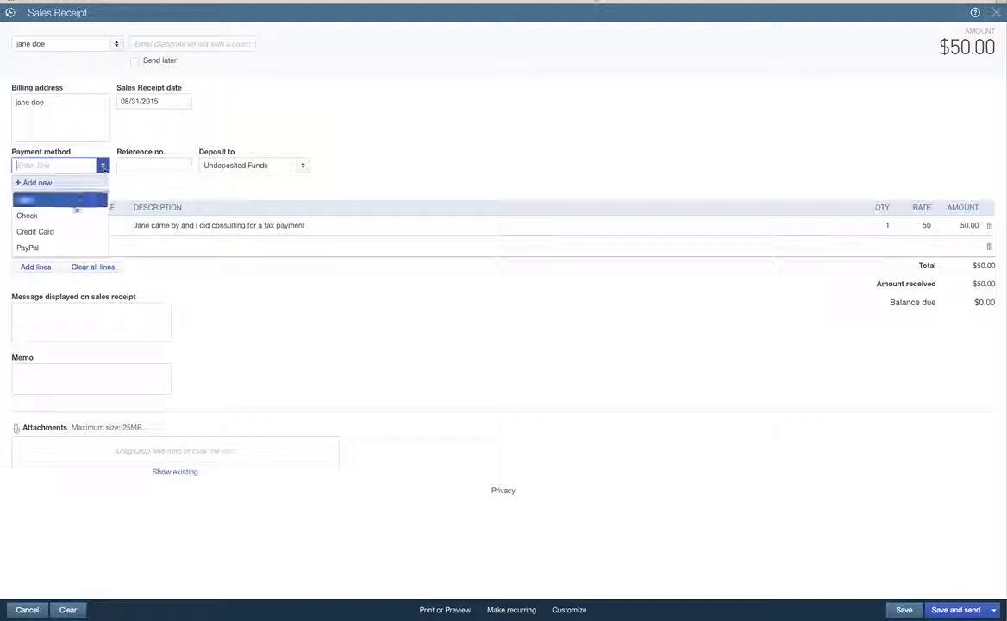
left_click(55, 231)
left_click(54, 231)
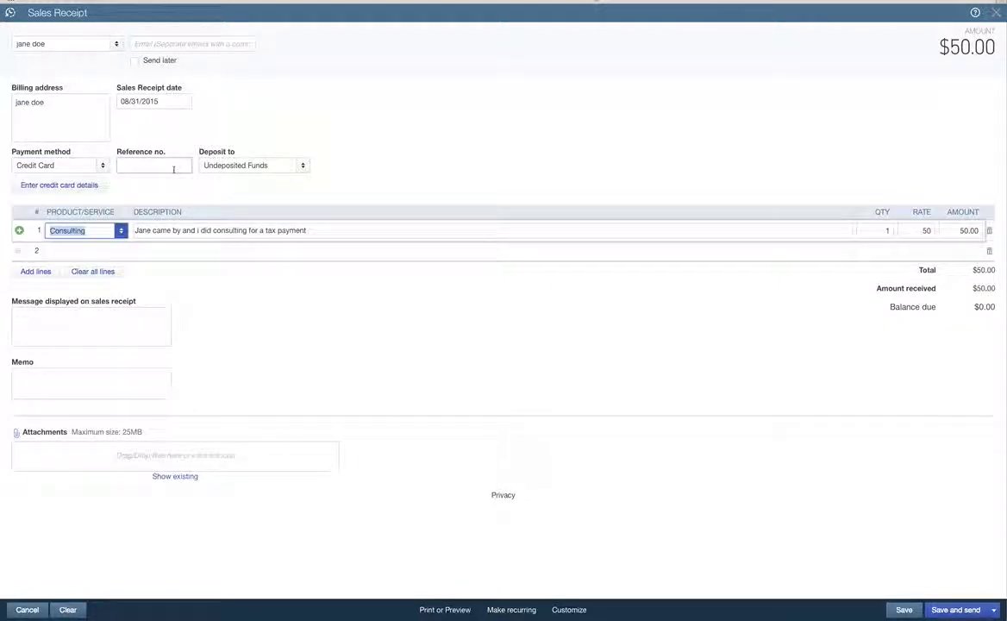
left_click(358, 179)
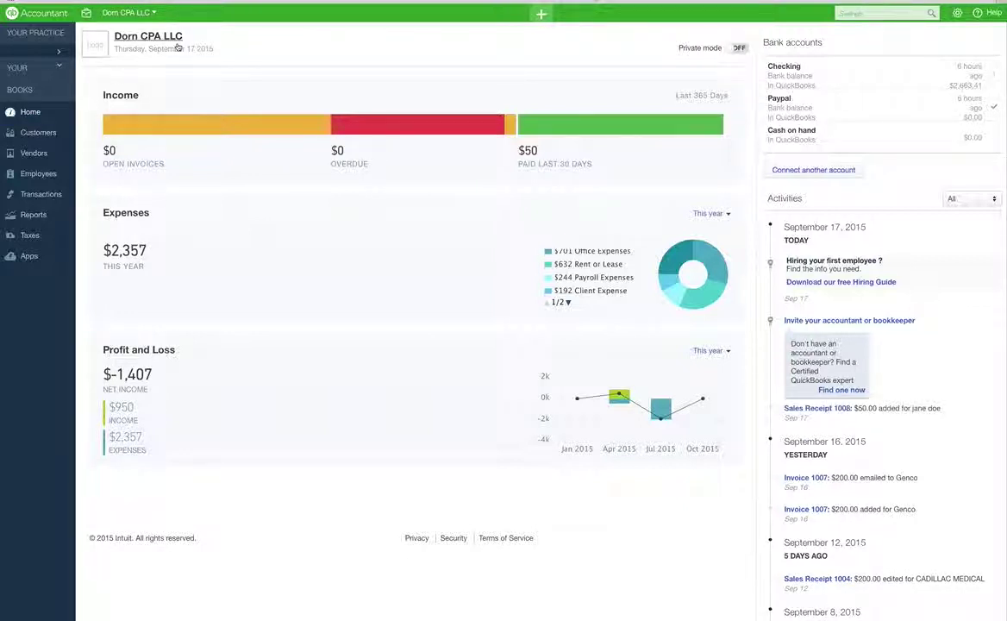
Open the 08/31/2015 receipt for $50.00 from the recent sales receipts, review it, and close it
left_click(541, 14)
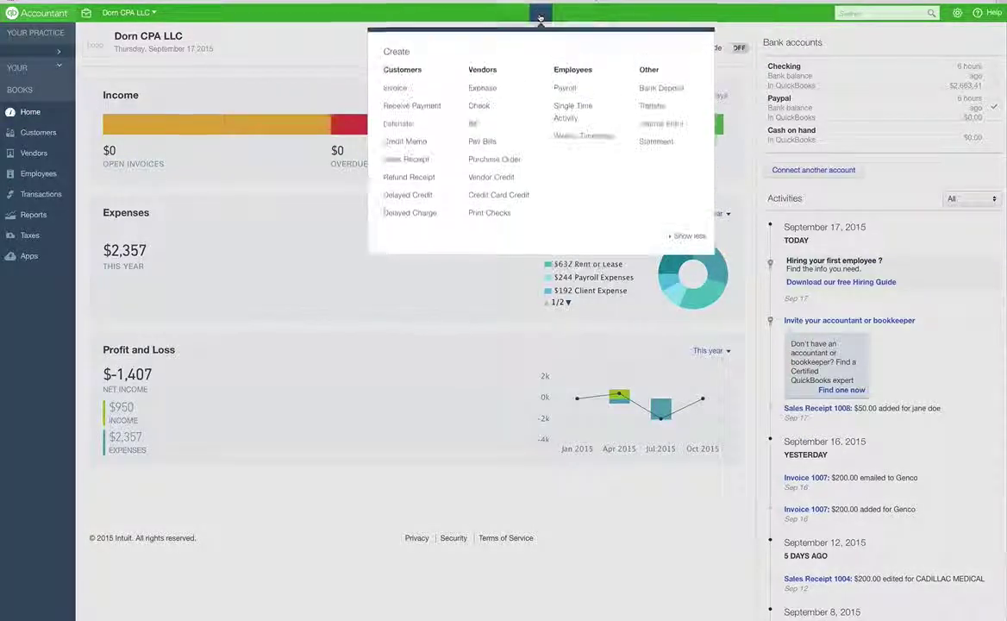
left_click(415, 163)
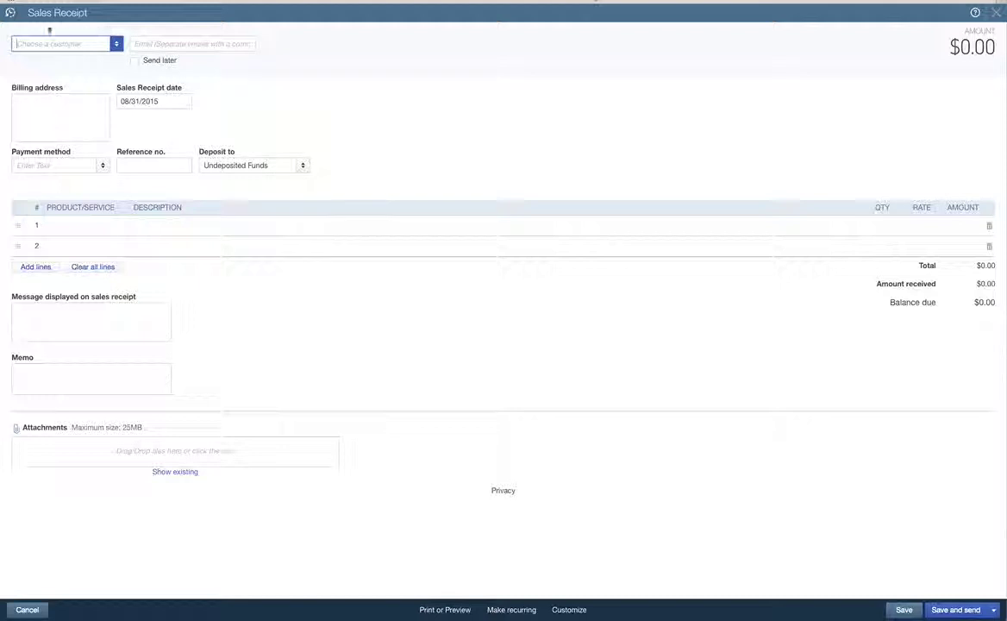
left_click(9, 12)
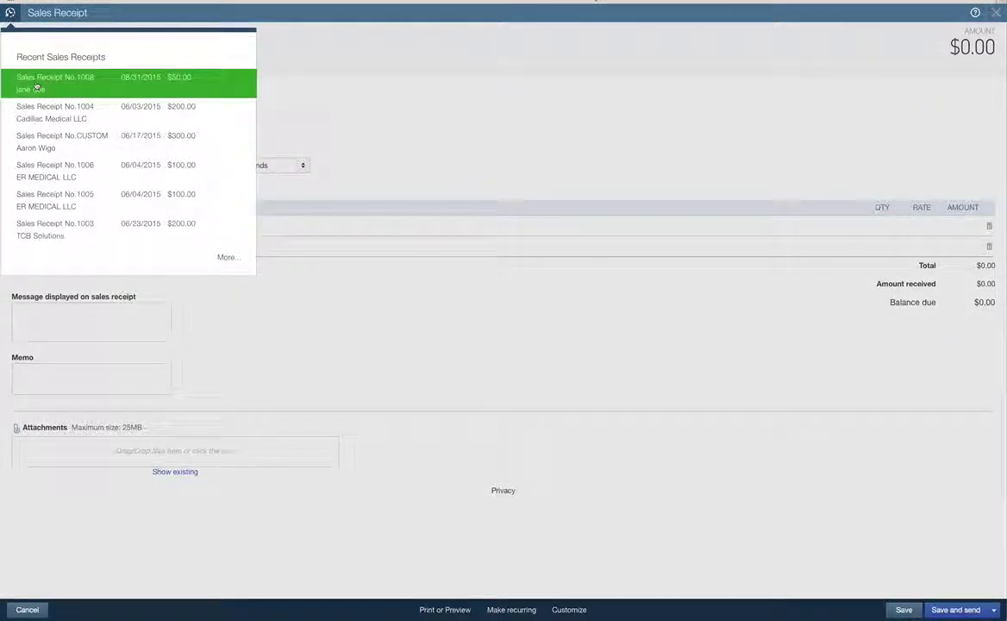
left_click(89, 84)
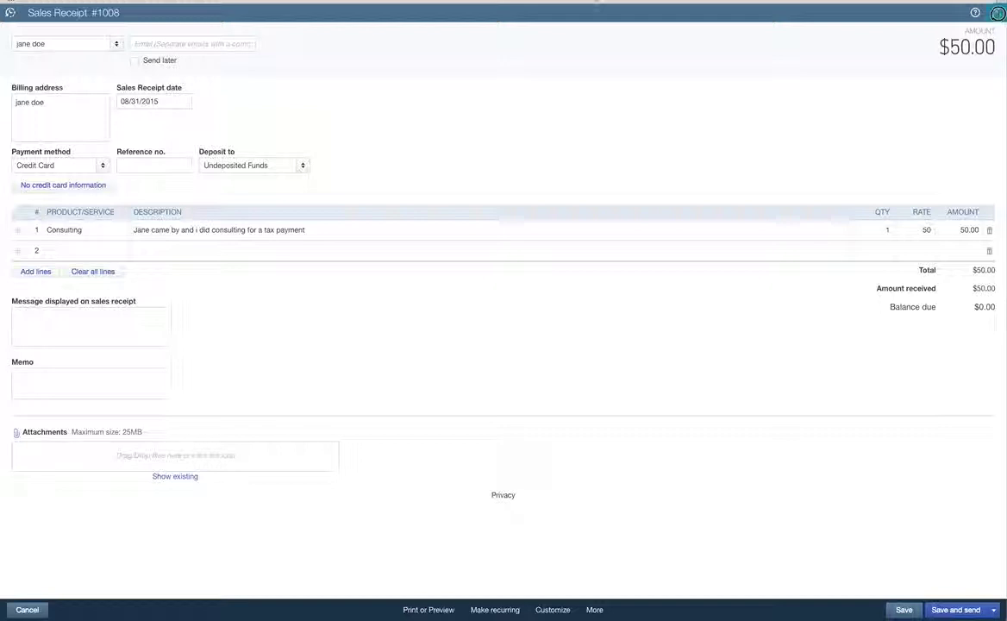
left_click_drag(998, 13, 863, 52)
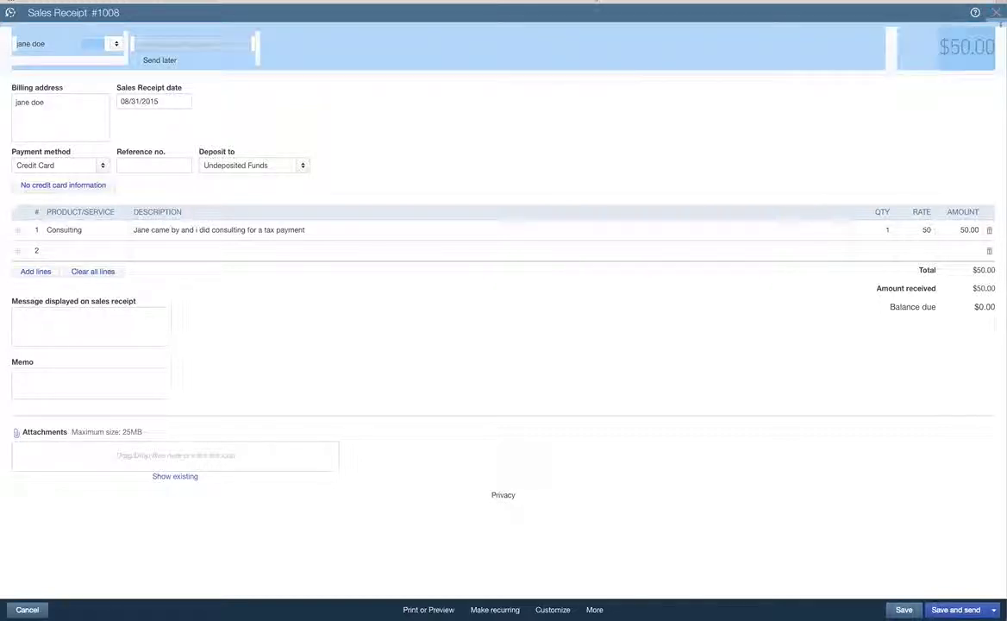
left_click(843, 90)
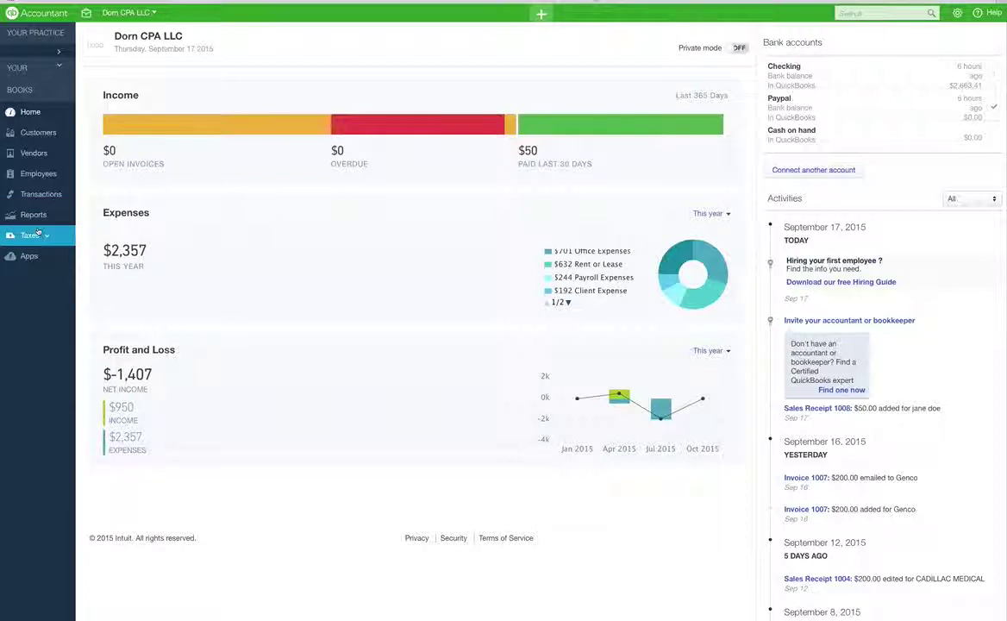
Open the January - December 2015 transaction report for Undeposited Funds, inspect the 08/31/2015 sales receipt from it, and close the receipt
left_click(34, 216)
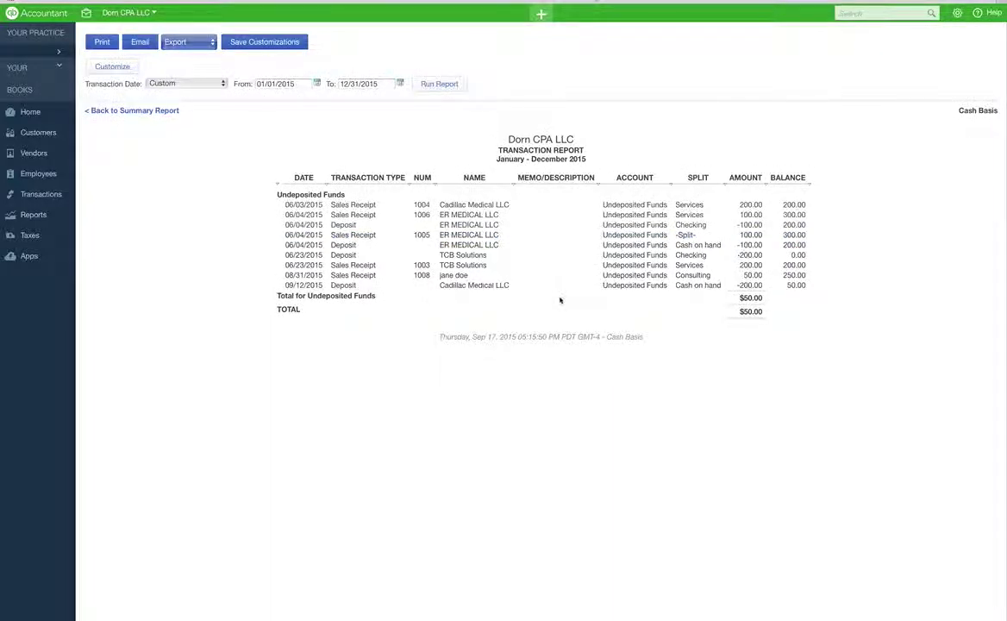
left_click(631, 277)
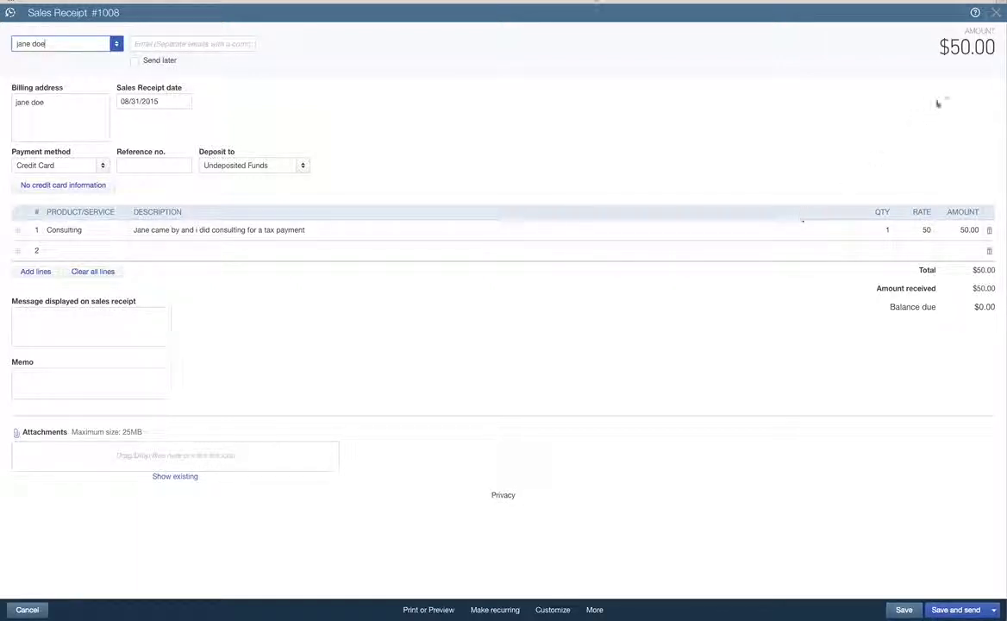
left_click(996, 13)
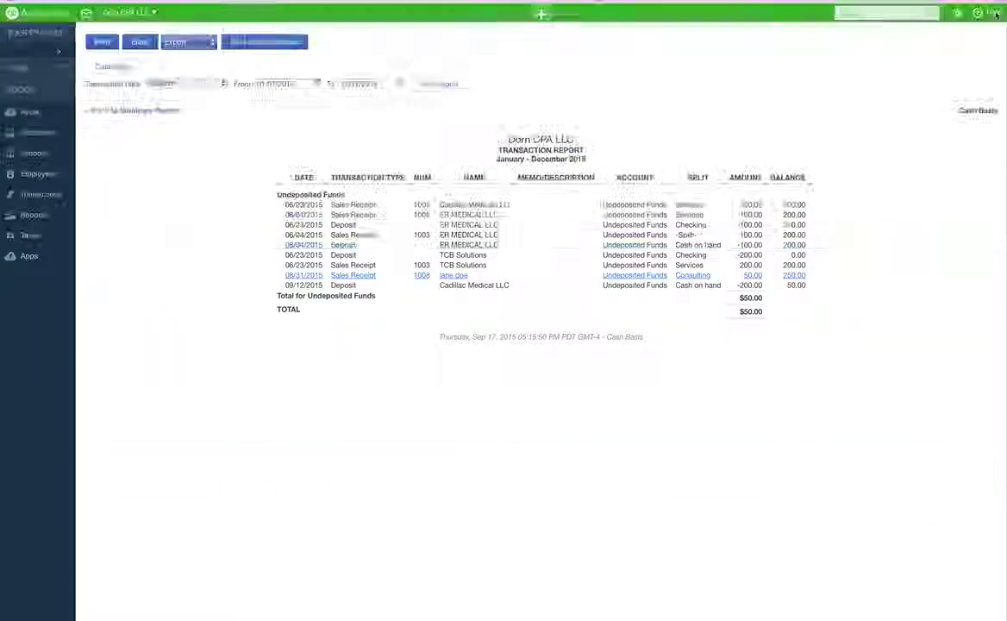